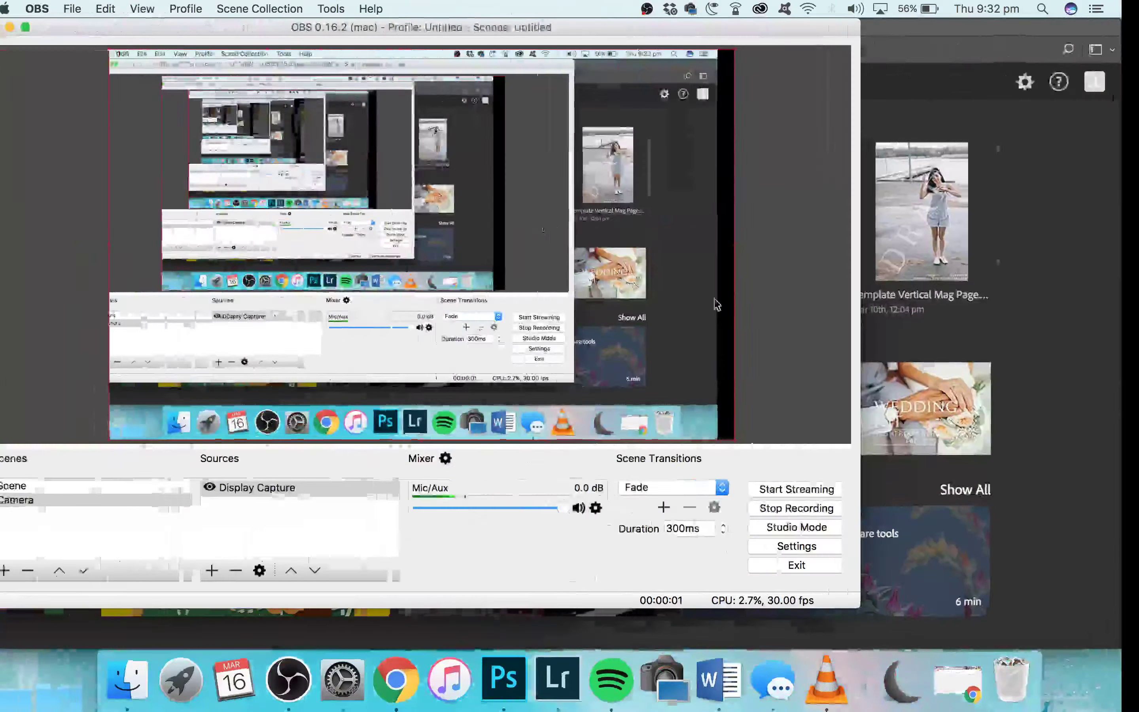
Minimise the OBS window to reveal the leaf photo in Lightroom's Develop module.
{"action": "left_click", "coordinate": [29, 27]}
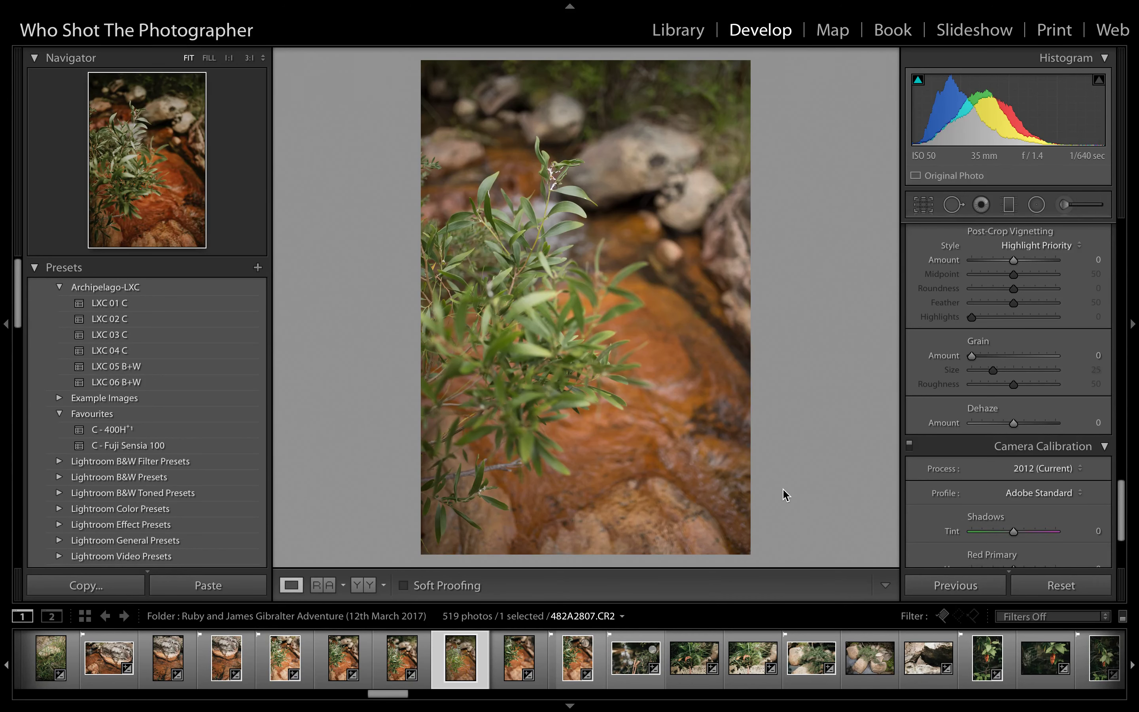
Drag Highlights to -61 and enter +50 for Clarity in the Basic panel.
{"action": "scroll", "coordinate": [936, 381], "scroll_direction": "up", "scroll_amount": 15}
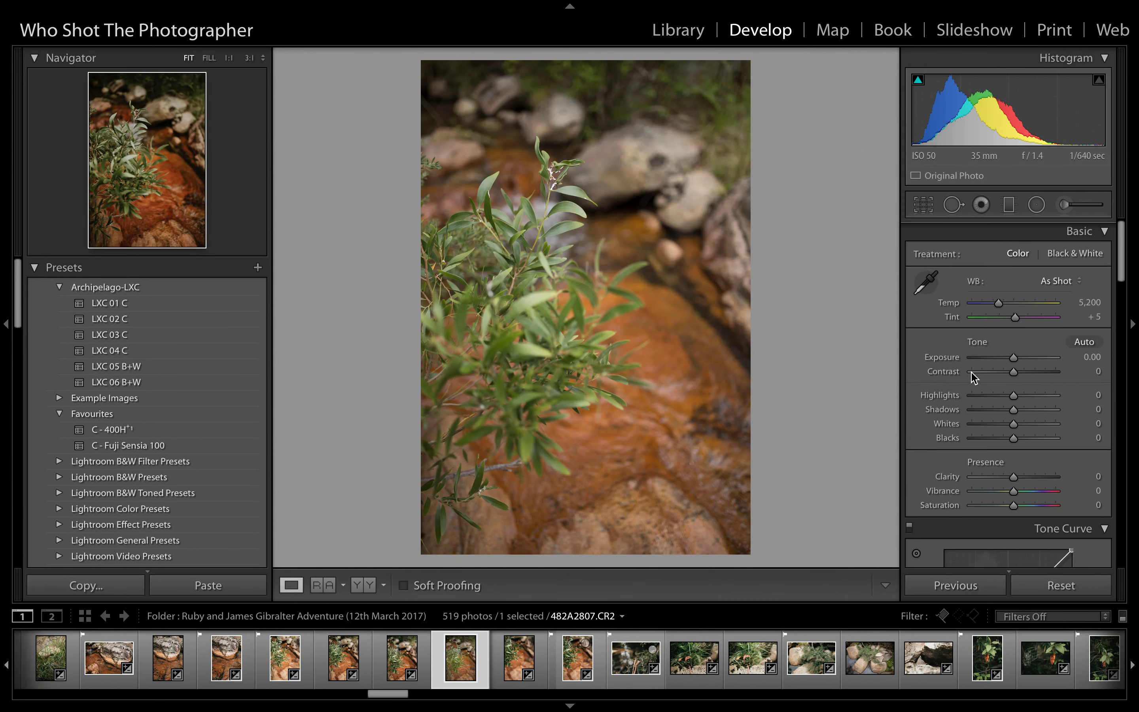
{"action": "left_click_drag", "start_coordinate": [1013, 395], "coordinate": [1033, 437]}
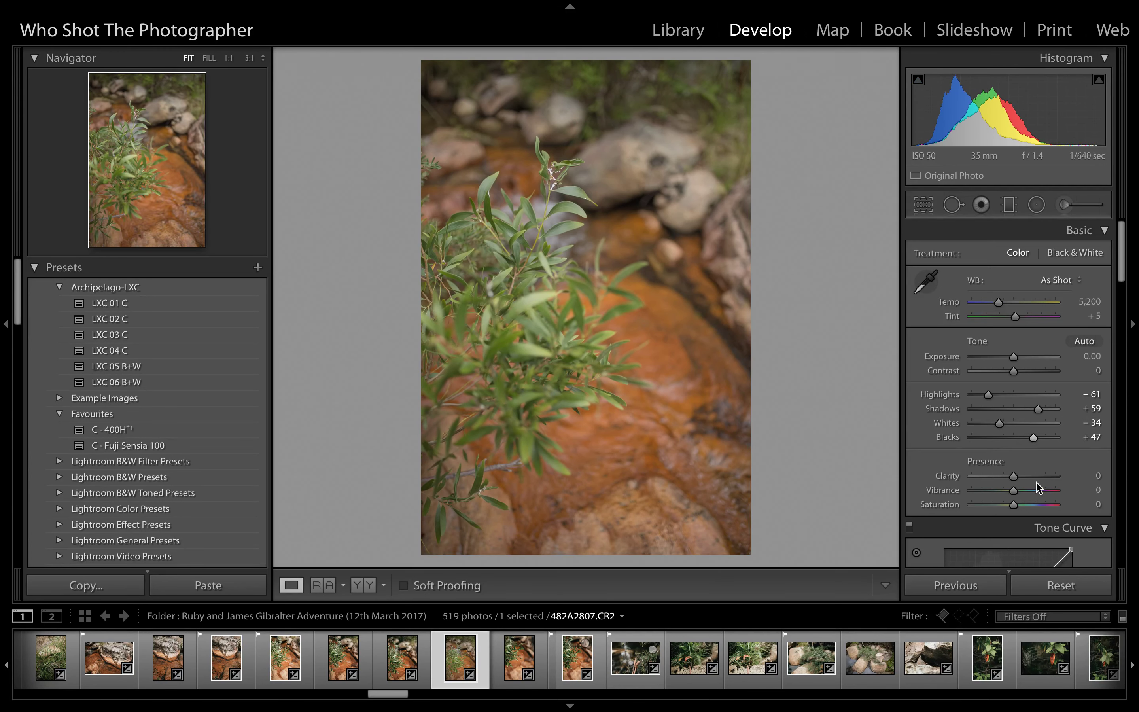
{"action": "left_click", "coordinate": [1090, 477]}
{"action": "type", "text": "50"}
{"action": "left_click", "coordinate": [1085, 502]}
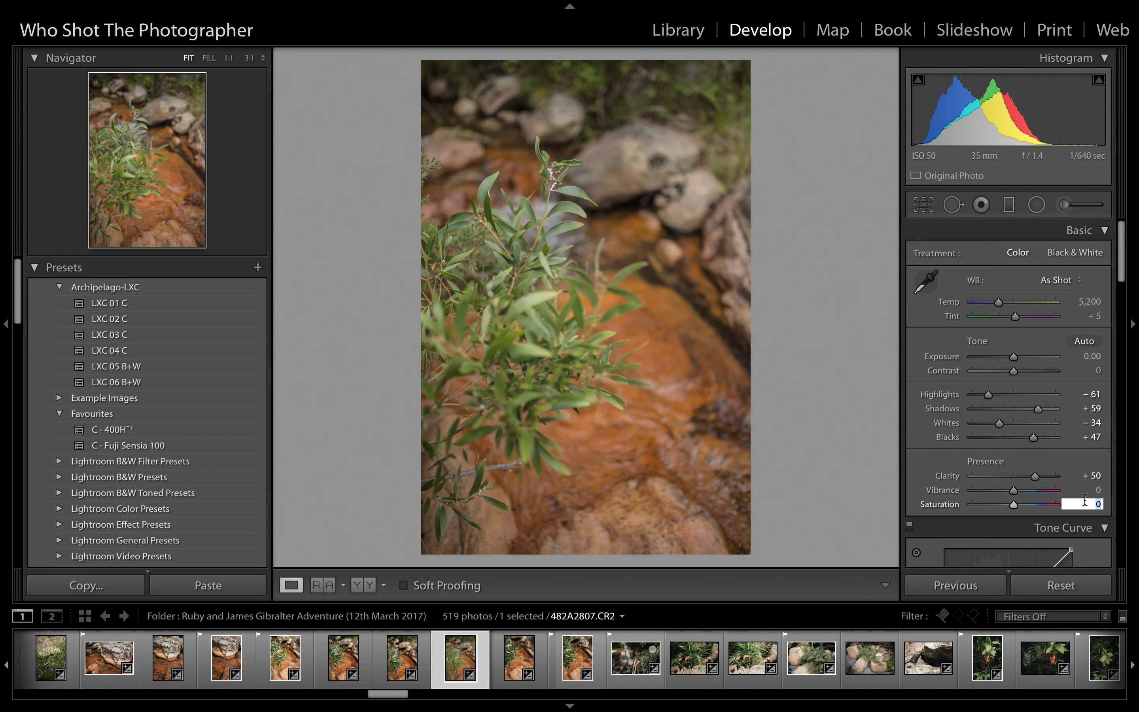
Enter -10 for Saturation and lift the tone curve with a point to brighten the photo.
{"action": "type", "text": "-10"}
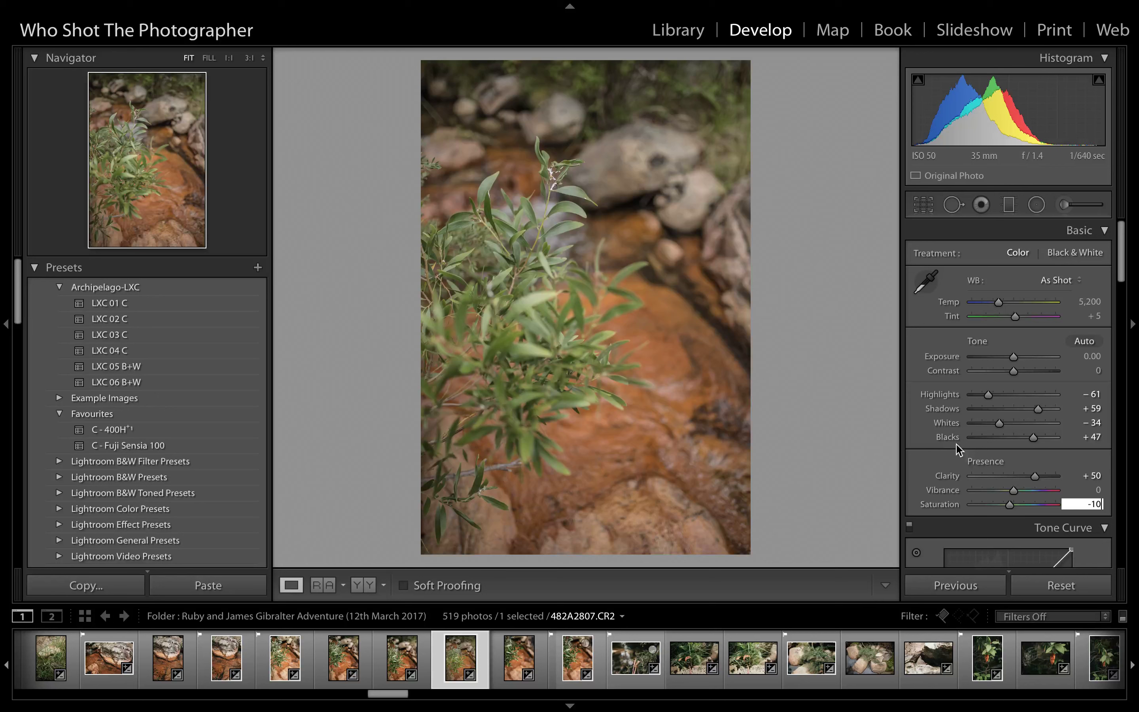
{"action": "scroll", "coordinate": [917, 455], "scroll_direction": "down", "scroll_amount": 10}
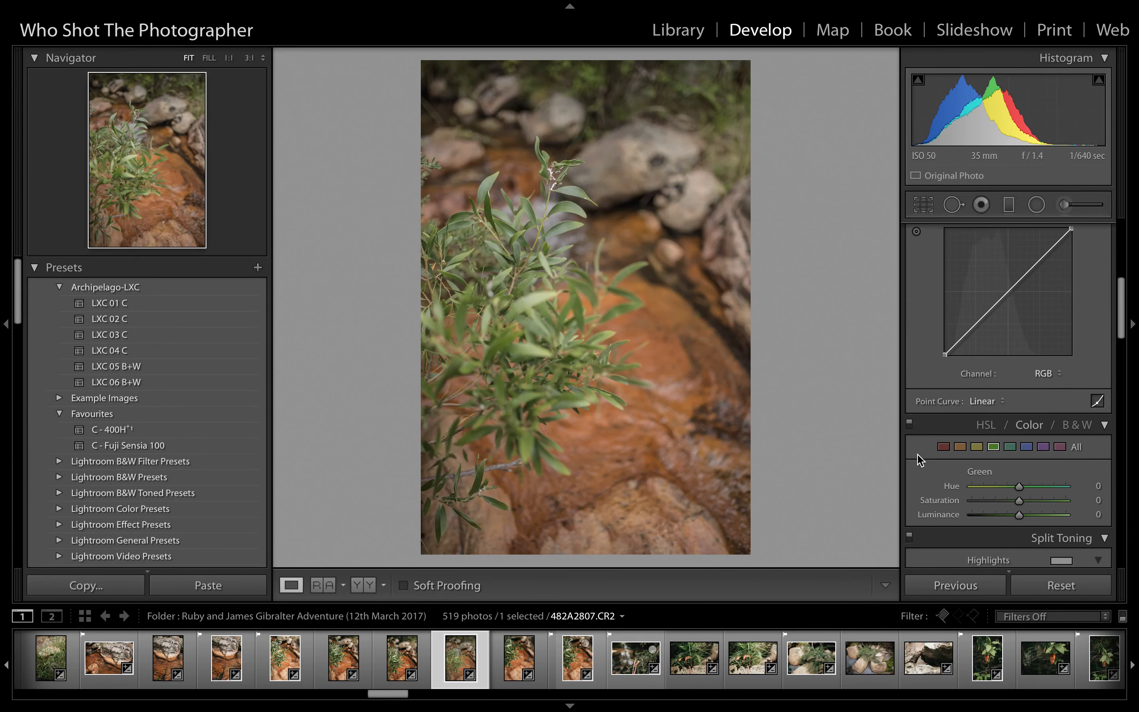
{"action": "scroll", "coordinate": [929, 317], "scroll_direction": "up", "scroll_amount": 3}
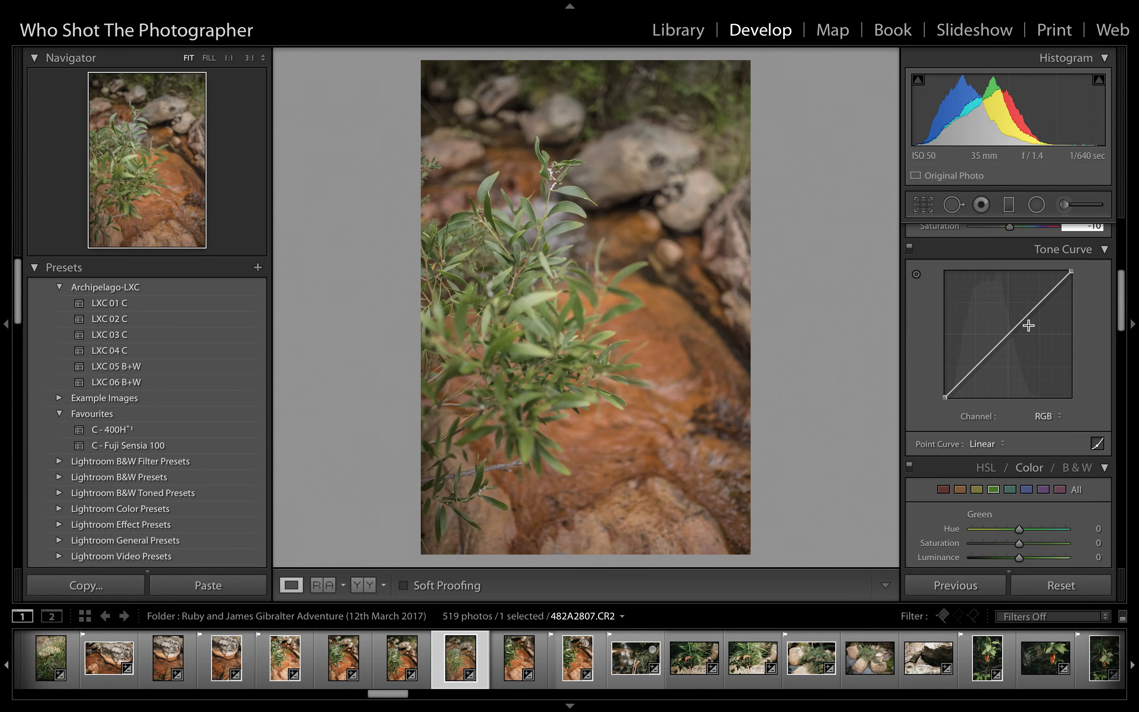
{"action": "left_click_drag", "start_coordinate": [1006, 335], "coordinate": [975, 371]}
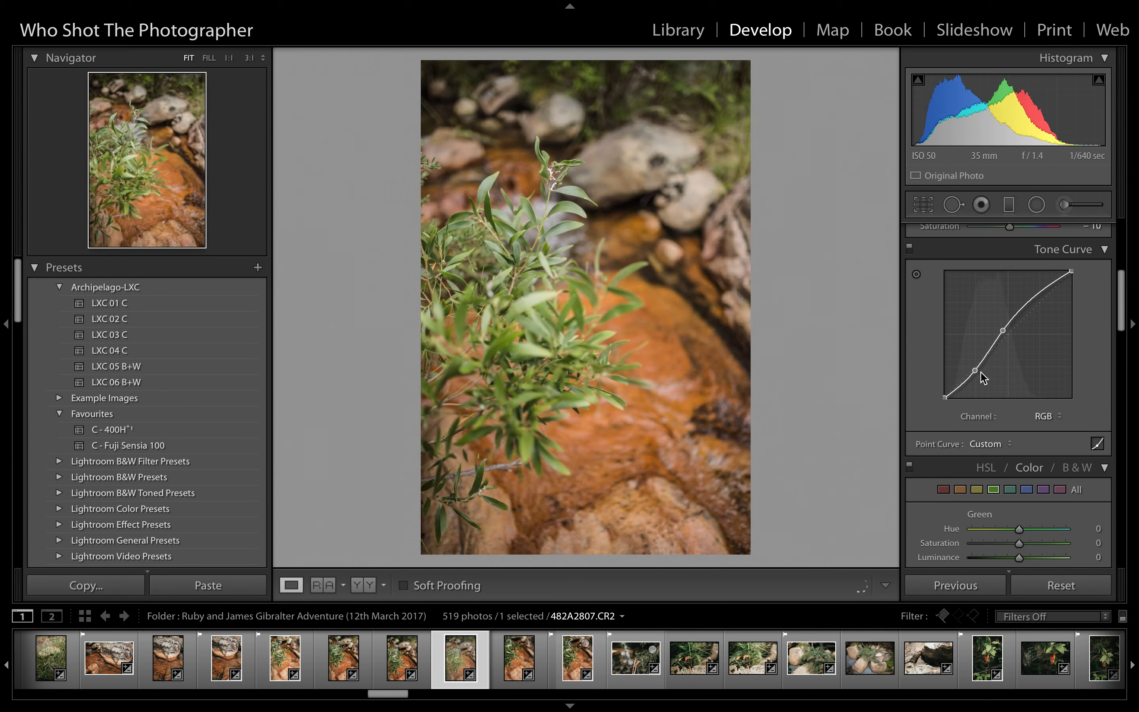
Set HSL Saturation to -50 for each of Red, Orange and Green.
{"action": "scroll", "coordinate": [929, 367], "scroll_direction": "down", "scroll_amount": 3}
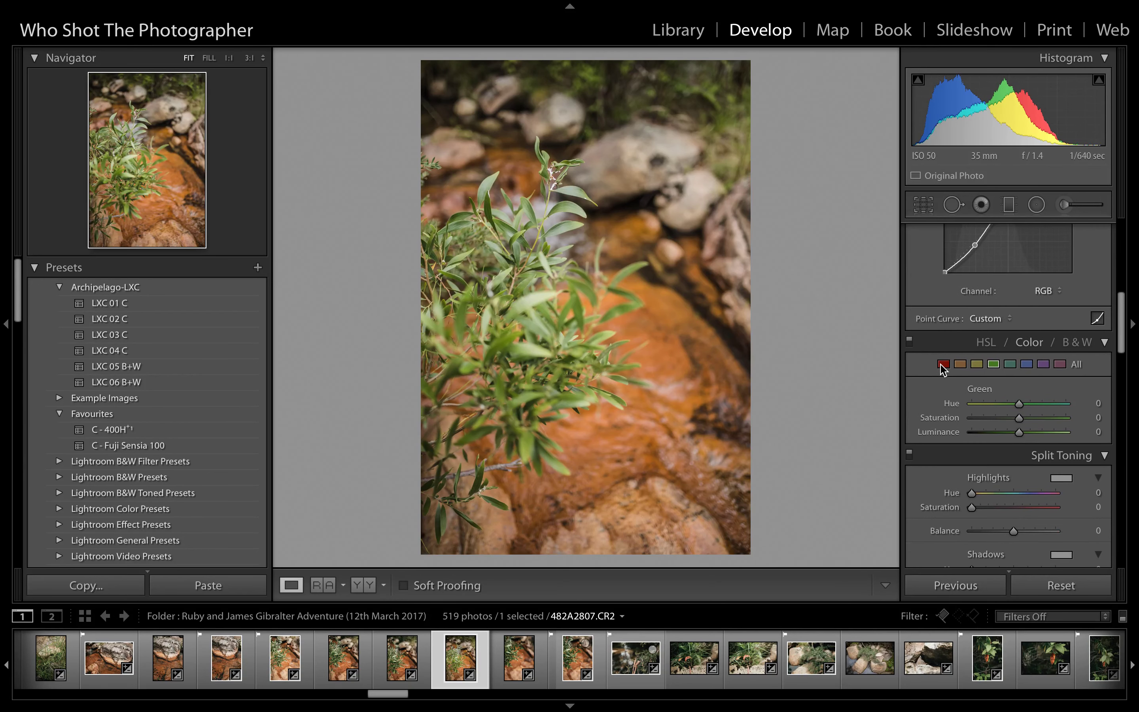
{"action": "left_click", "coordinate": [944, 364]}
{"action": "left_click", "coordinate": [1096, 418]}
{"action": "type", "text": "-50"}
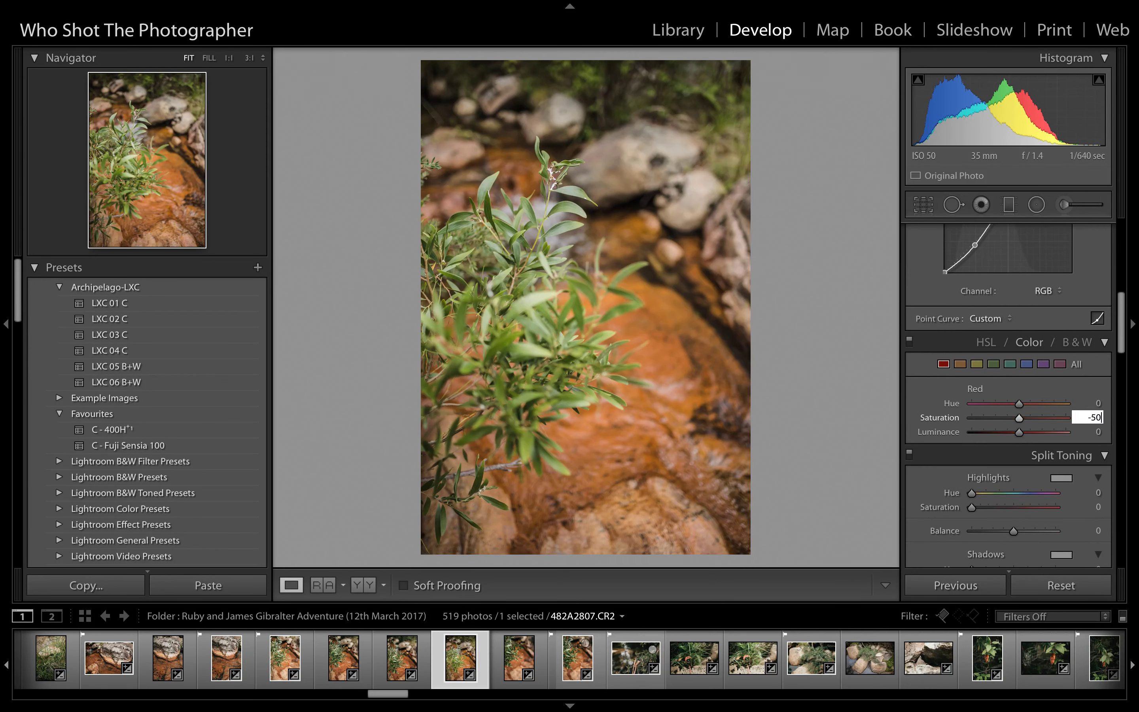
{"action": "key", "text": "Return"}
{"action": "left_click", "coordinate": [960, 364]}
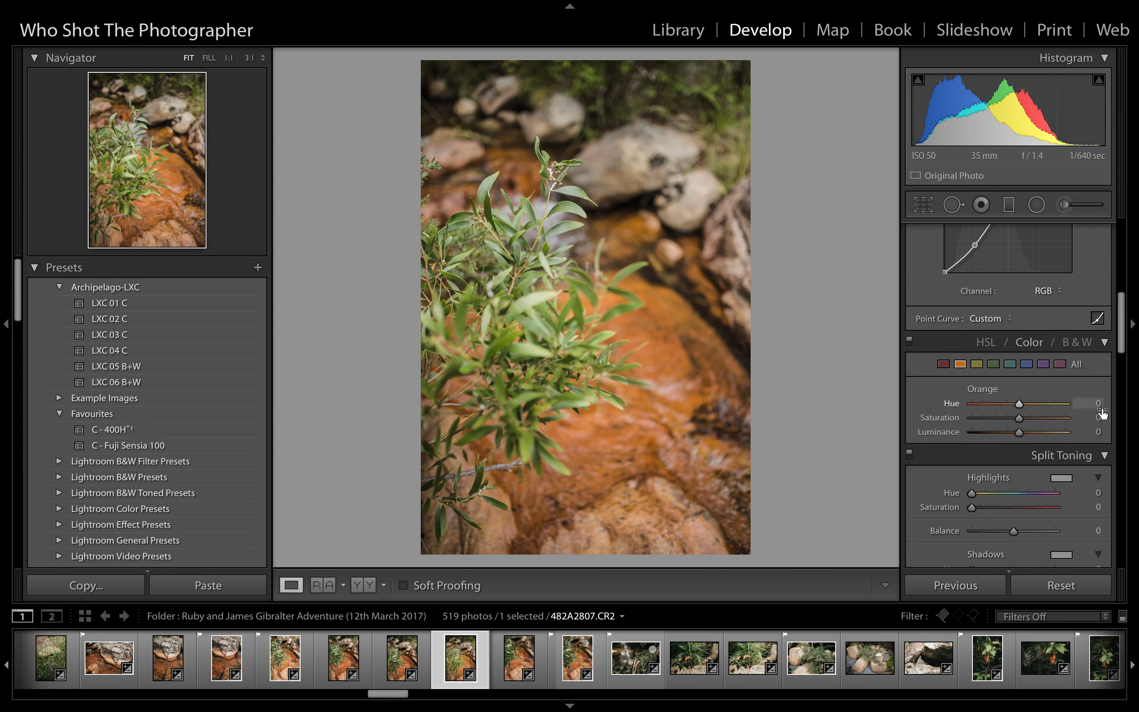
{"action": "left_click", "coordinate": [1094, 417]}
{"action": "type", "text": "-50"}
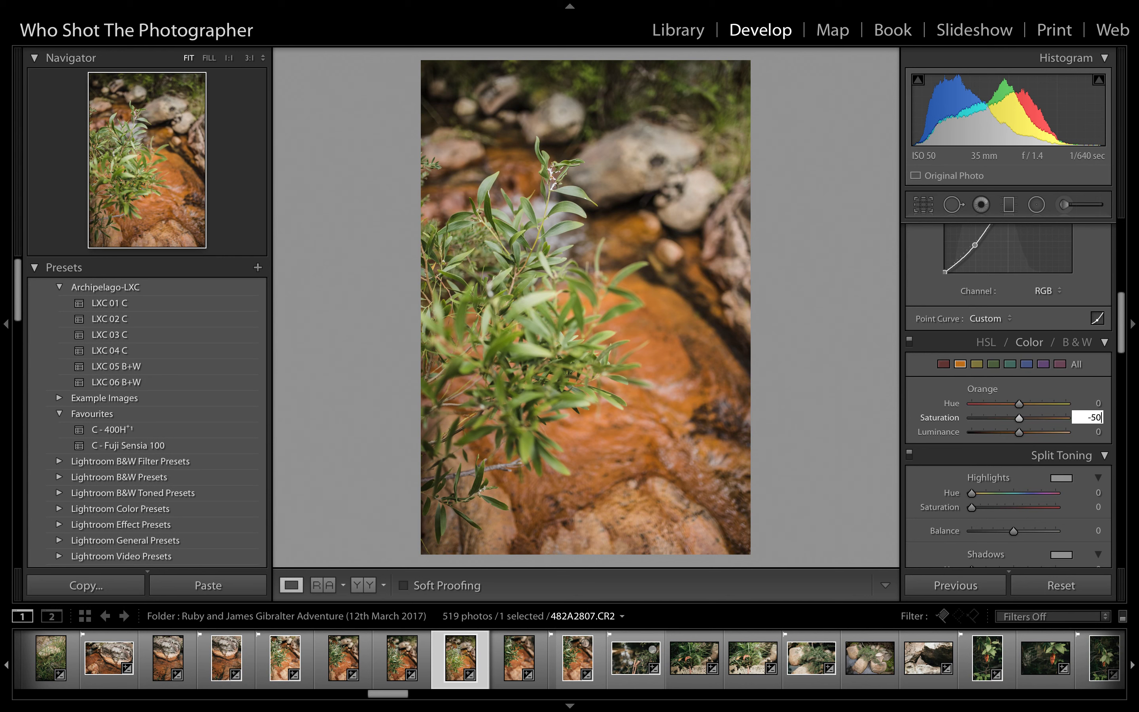
{"action": "key", "text": "Return"}
{"action": "left_click", "coordinate": [993, 363]}
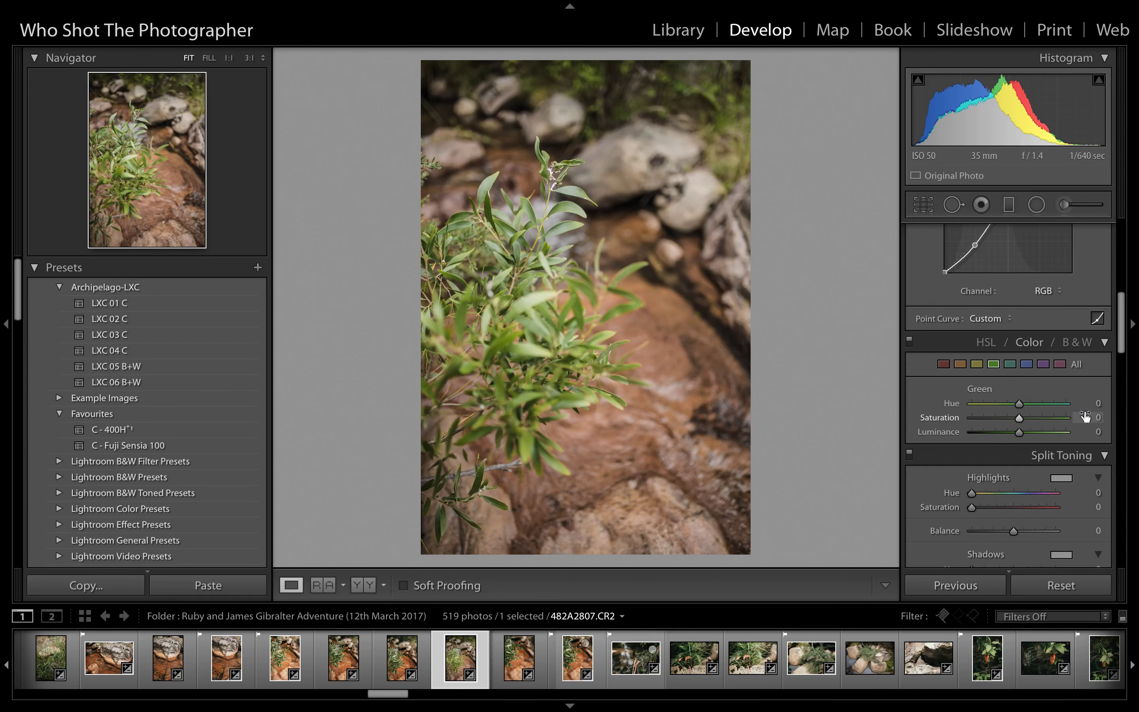
{"action": "left_click", "coordinate": [1085, 416]}
{"action": "type", "text": "-50"}
{"action": "key", "text": "Return"}
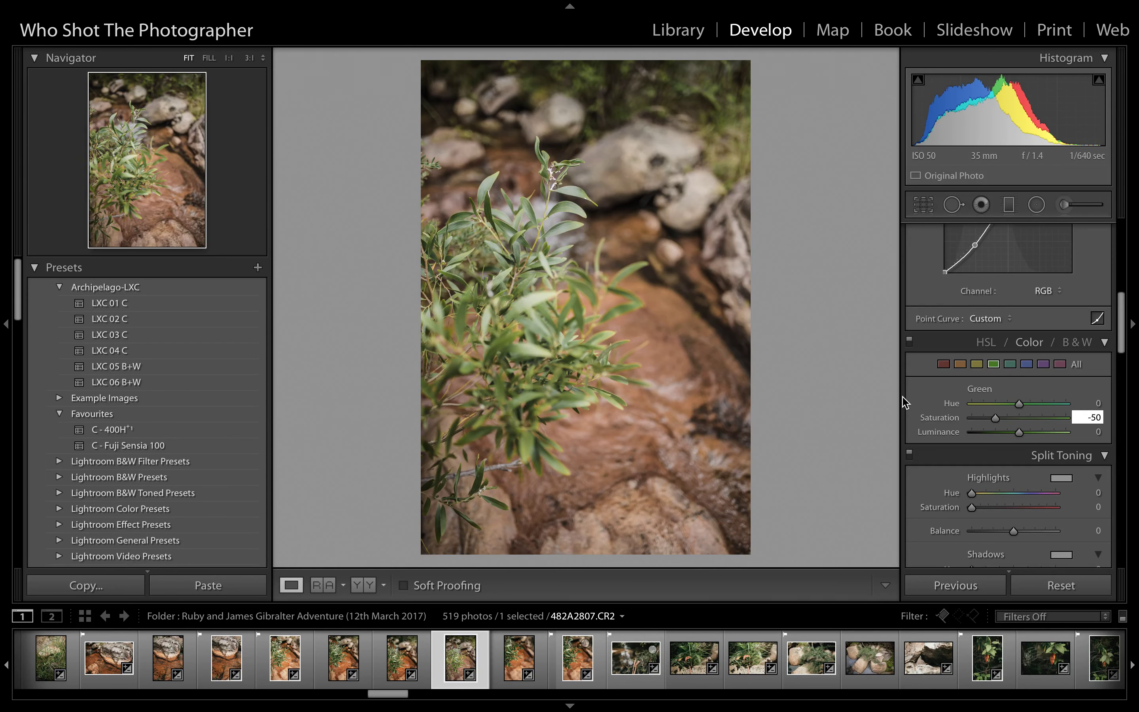
Lower the Sharpening Amount from 25 to 15.
{"action": "scroll", "coordinate": [916, 402], "scroll_direction": "down", "scroll_amount": 8}
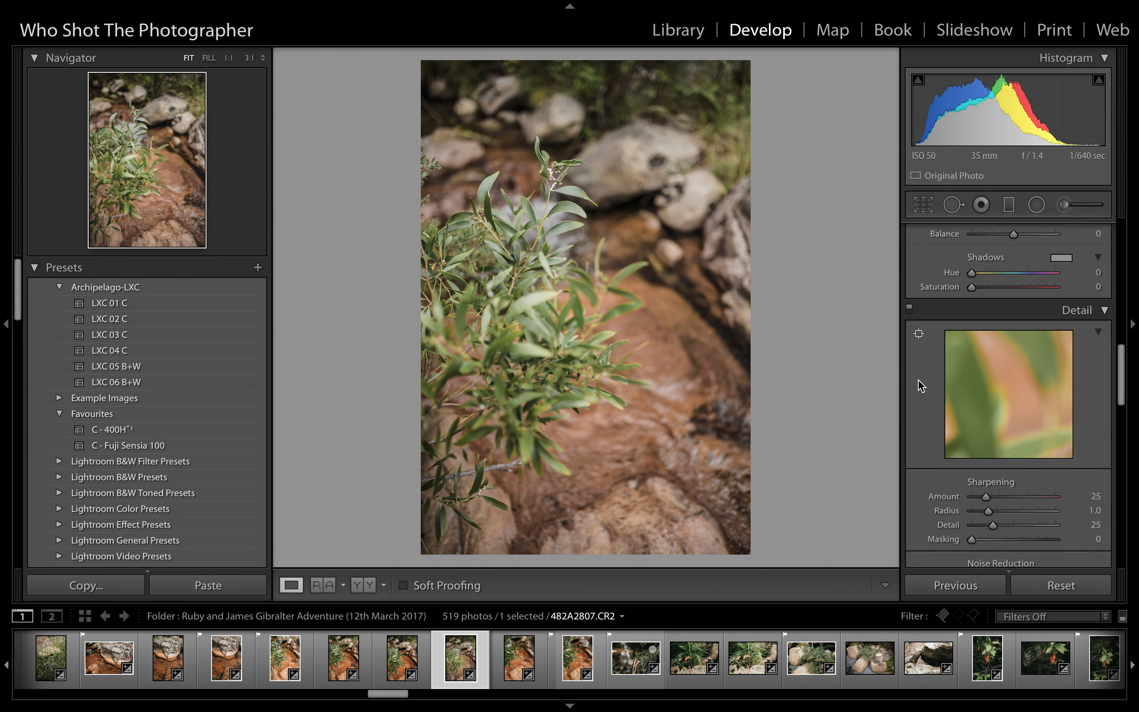
{"action": "scroll", "coordinate": [921, 383], "scroll_direction": "down", "scroll_amount": 2}
{"action": "left_click_drag", "start_coordinate": [987, 284], "coordinate": [979, 286]}
Add film grain with a Grain Amount of 16.
{"action": "scroll", "coordinate": [936, 400], "scroll_direction": "down", "scroll_amount": 10}
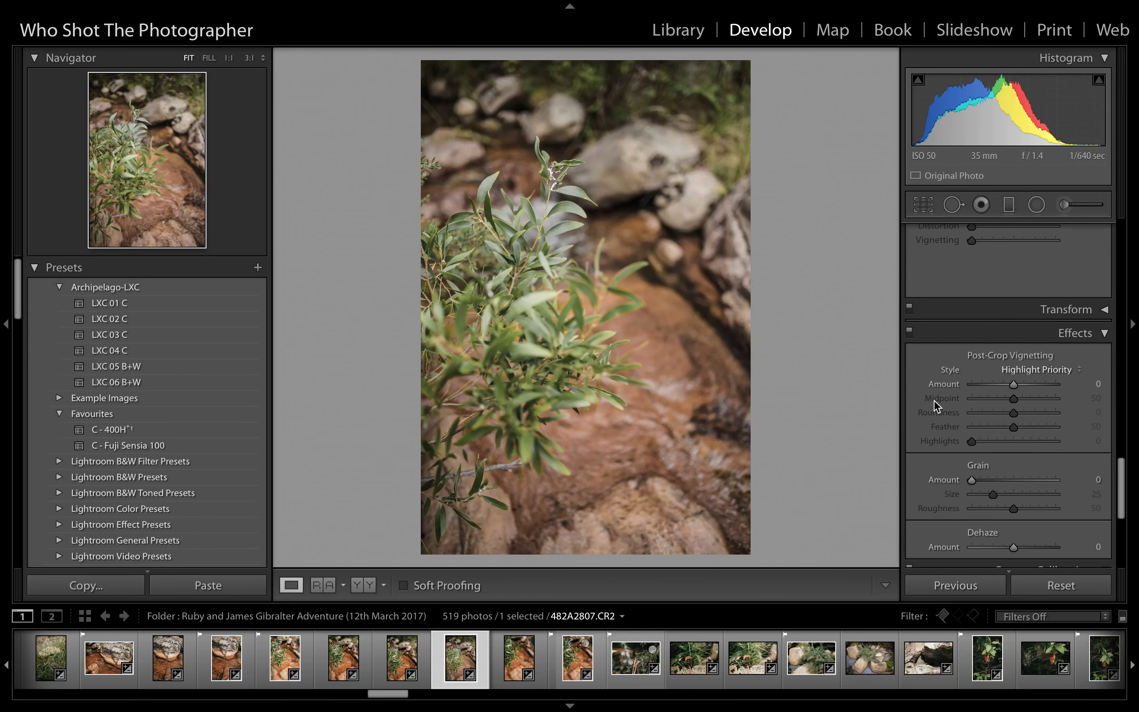
{"action": "mouse_move", "coordinate": [973, 437]}
{"action": "left_mouse_down"}
{"action": "mouse_move", "coordinate": [989, 441]}
{"action": "mouse_move", "coordinate": [973, 437]}
{"action": "left_mouse_up"}
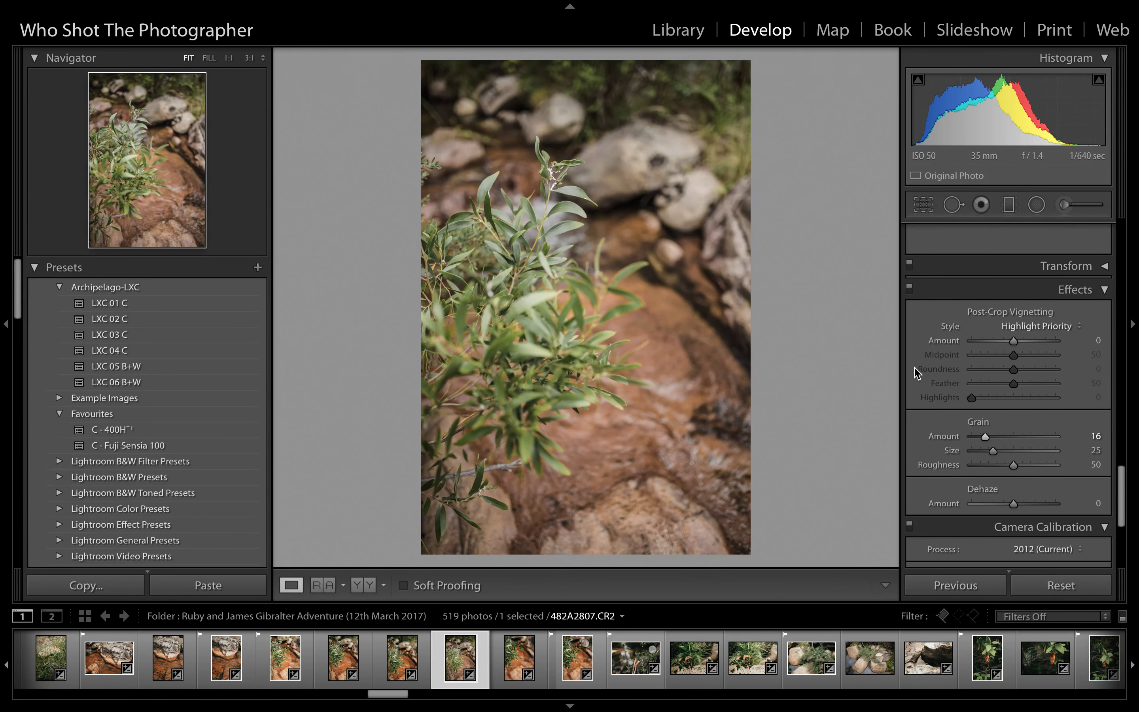
{"action": "scroll", "coordinate": [918, 374], "scroll_direction": "up", "scroll_amount": 10}
{"action": "scroll", "coordinate": [918, 374], "scroll_direction": "up", "scroll_amount": 5}
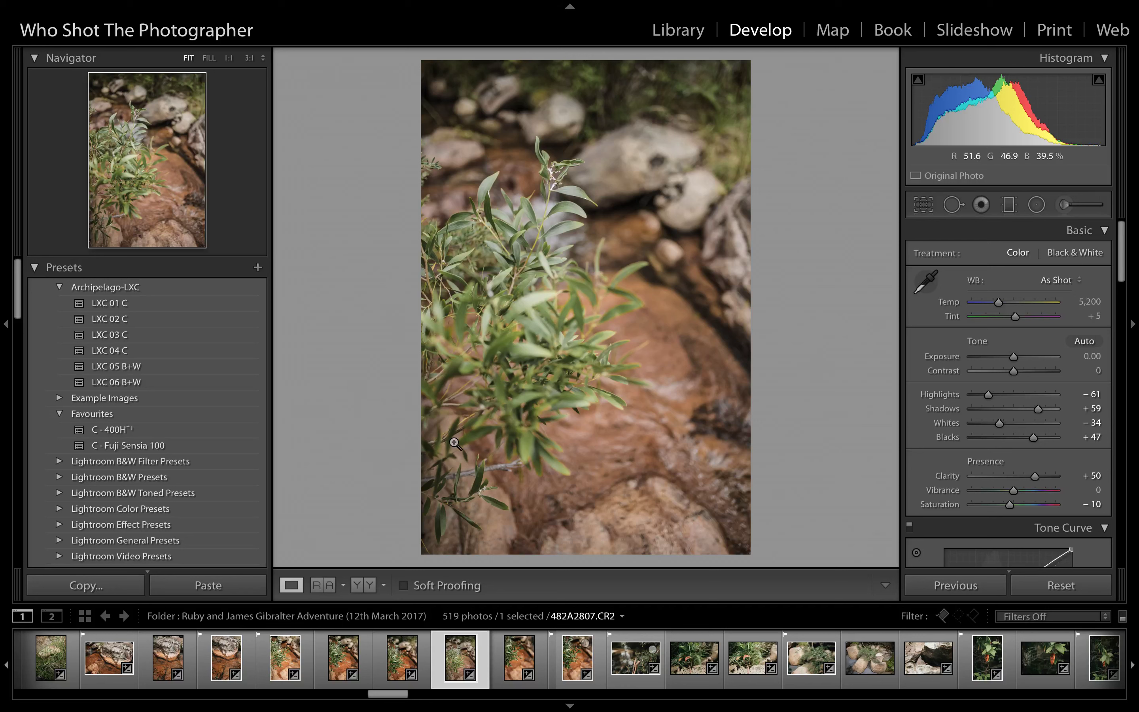
Open the filmstrip's leaf photo in Photoshop as a Smart Object via Edit In.
{"action": "right_click", "coordinate": [465, 662]}
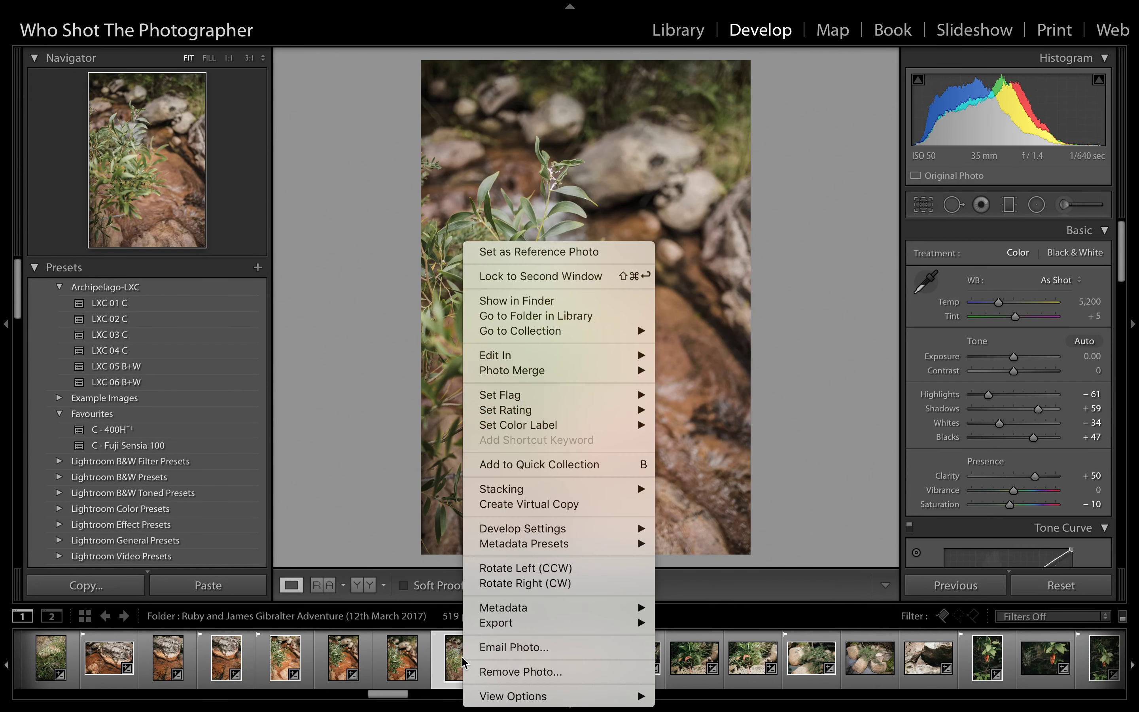
{"action": "mouse_move", "coordinate": [611, 358]}
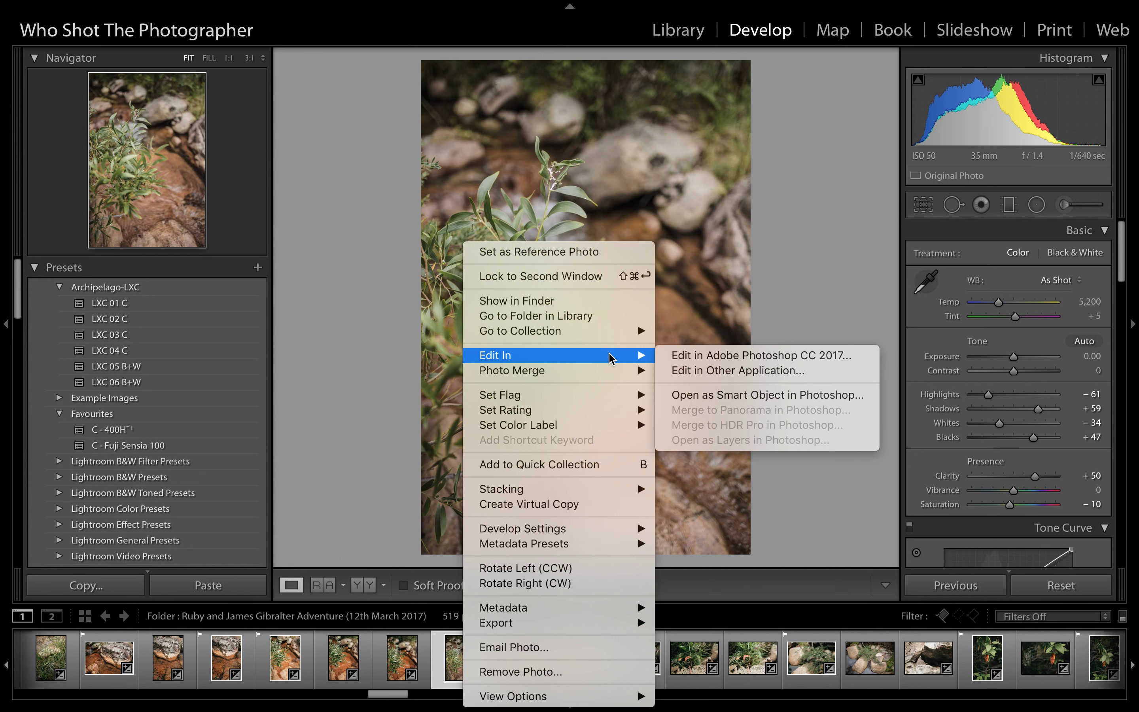
{"action": "left_click", "coordinate": [753, 396]}
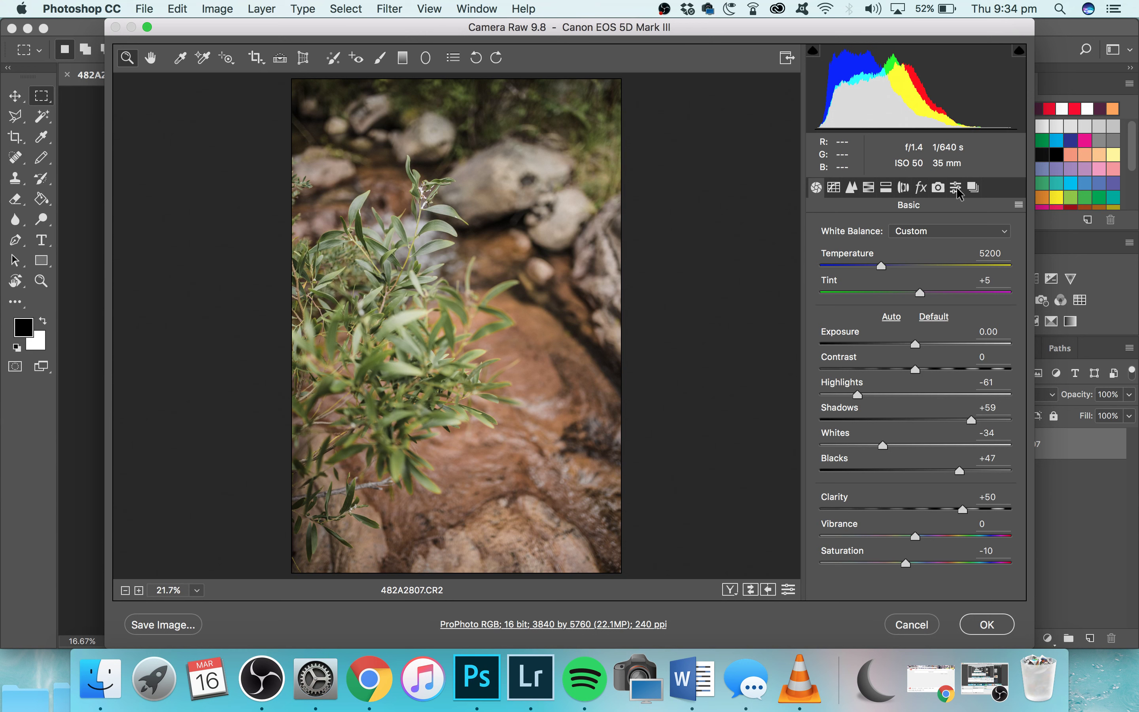
From the Camera Raw Presets panel menu, start Save Settings with Sharpening unchecked.
{"action": "left_click", "coordinate": [957, 188]}
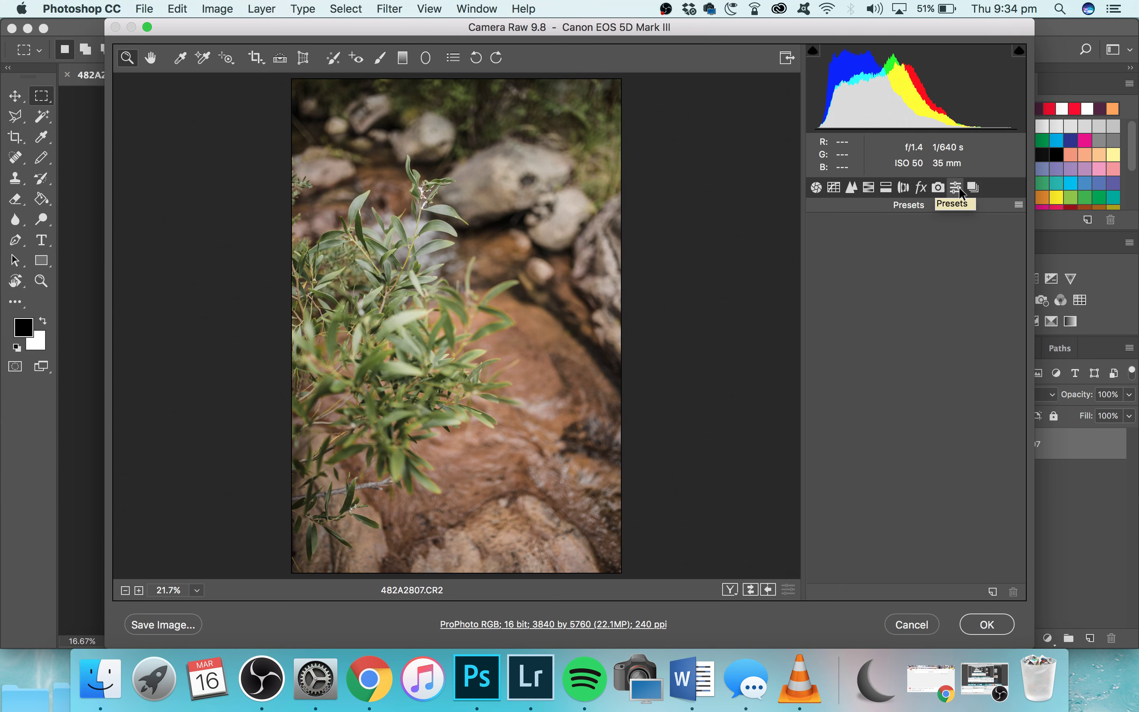
{"action": "left_click", "coordinate": [1018, 206]}
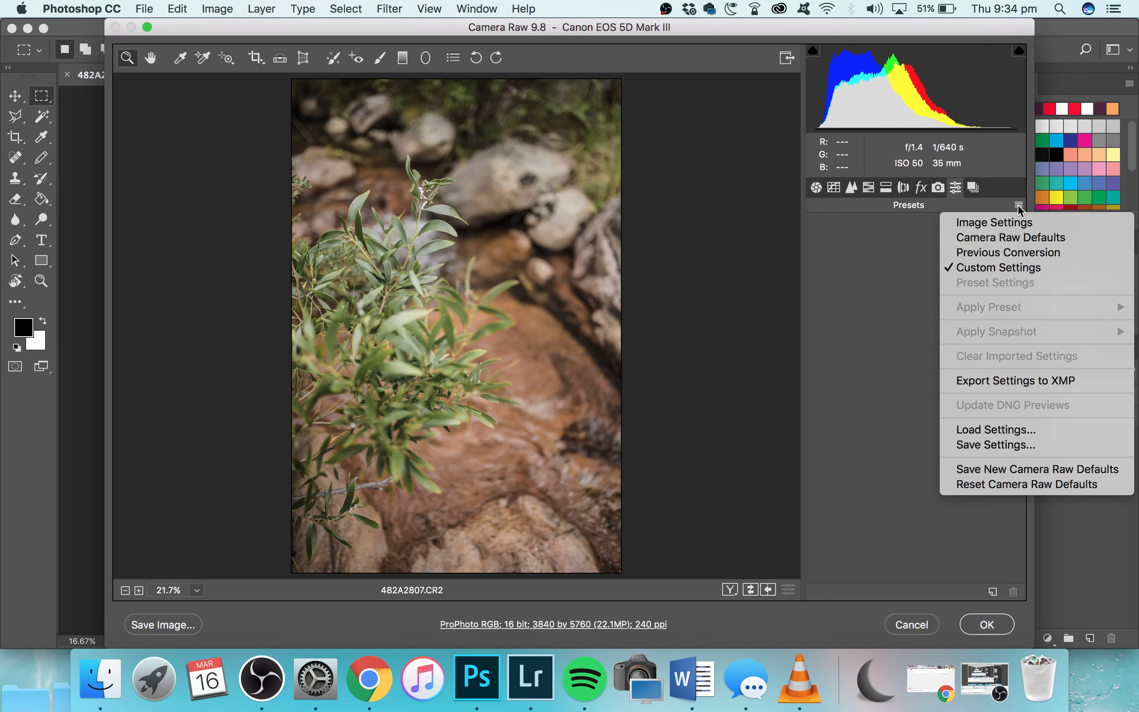
{"action": "left_click", "coordinate": [1011, 445]}
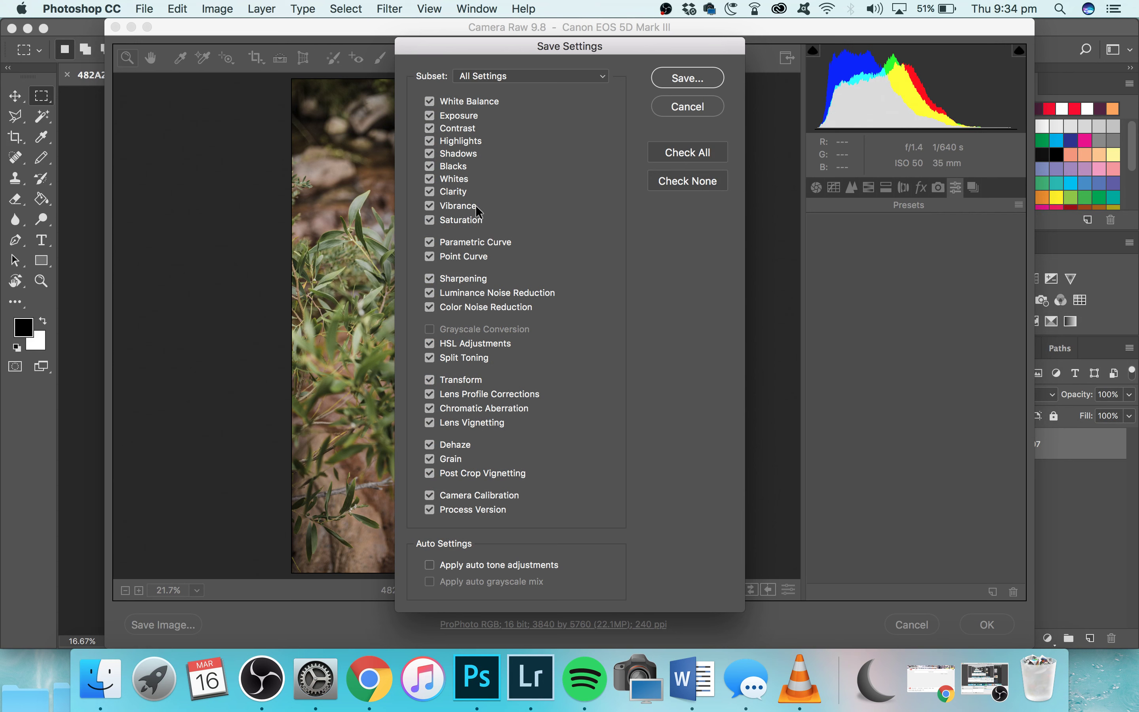
{"action": "left_click", "coordinate": [457, 280]}
Name the preset 'WSTP - Leaf Photo' and save it in the Settings folder.
{"action": "left_click", "coordinate": [681, 82]}
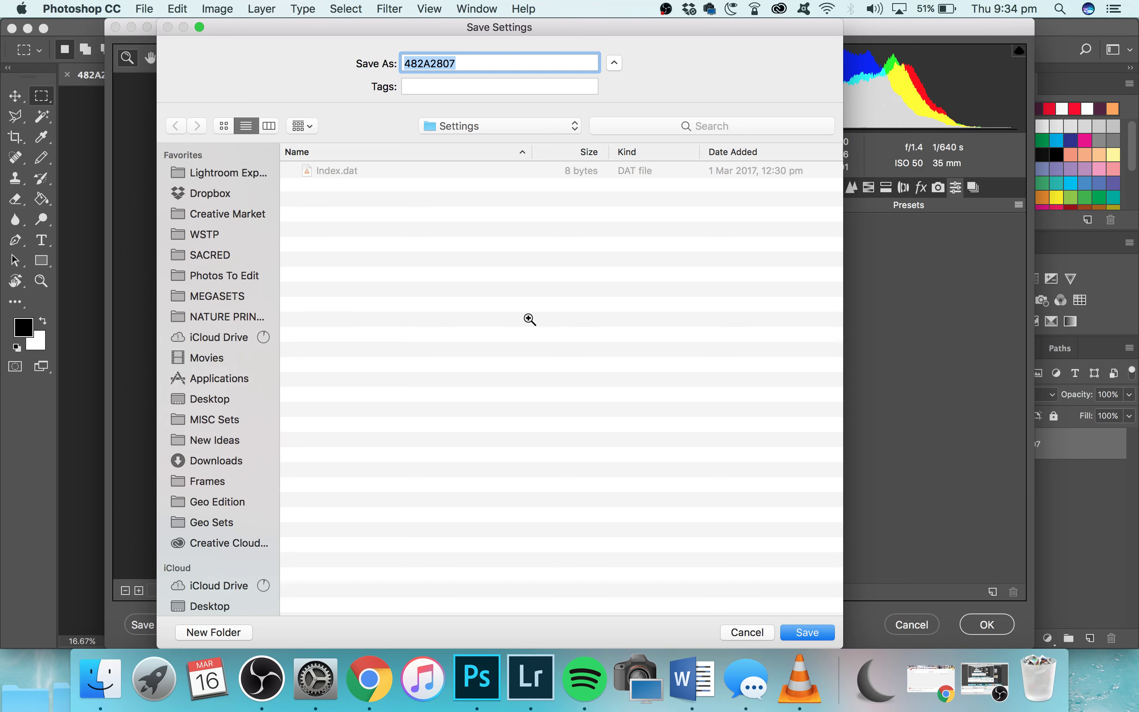
{"action": "type", "text": "WSTP - "}
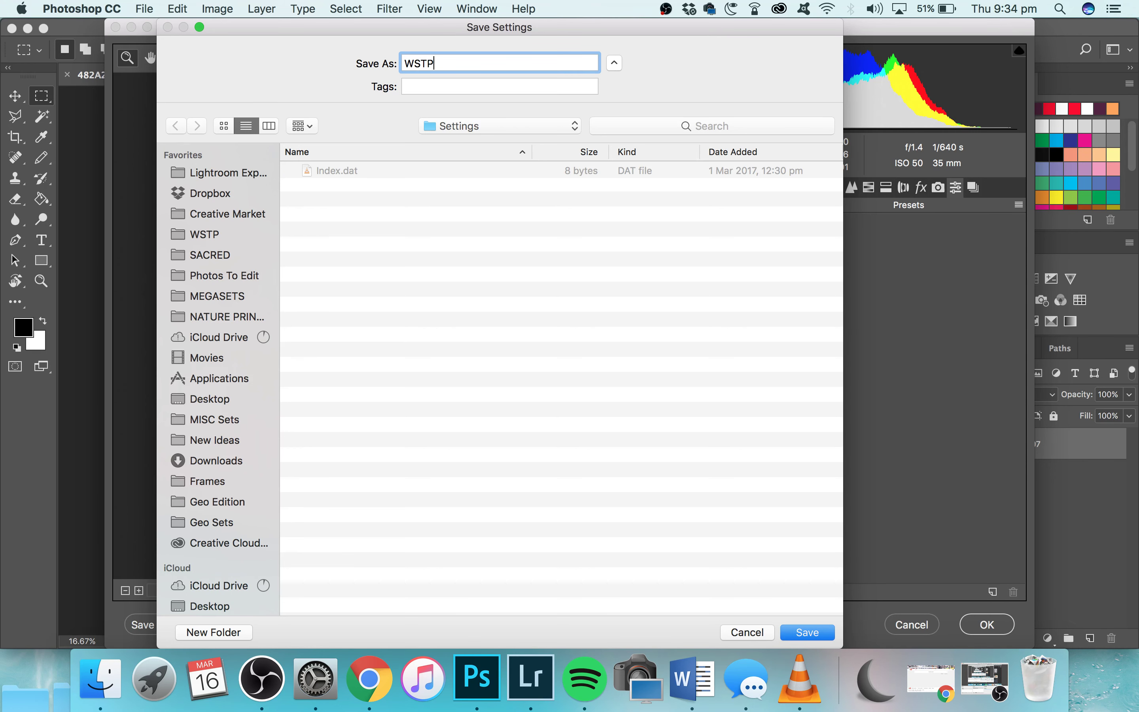
{"action": "type", "text": "Leaf Photo"}
{"action": "left_click", "coordinate": [820, 636]}
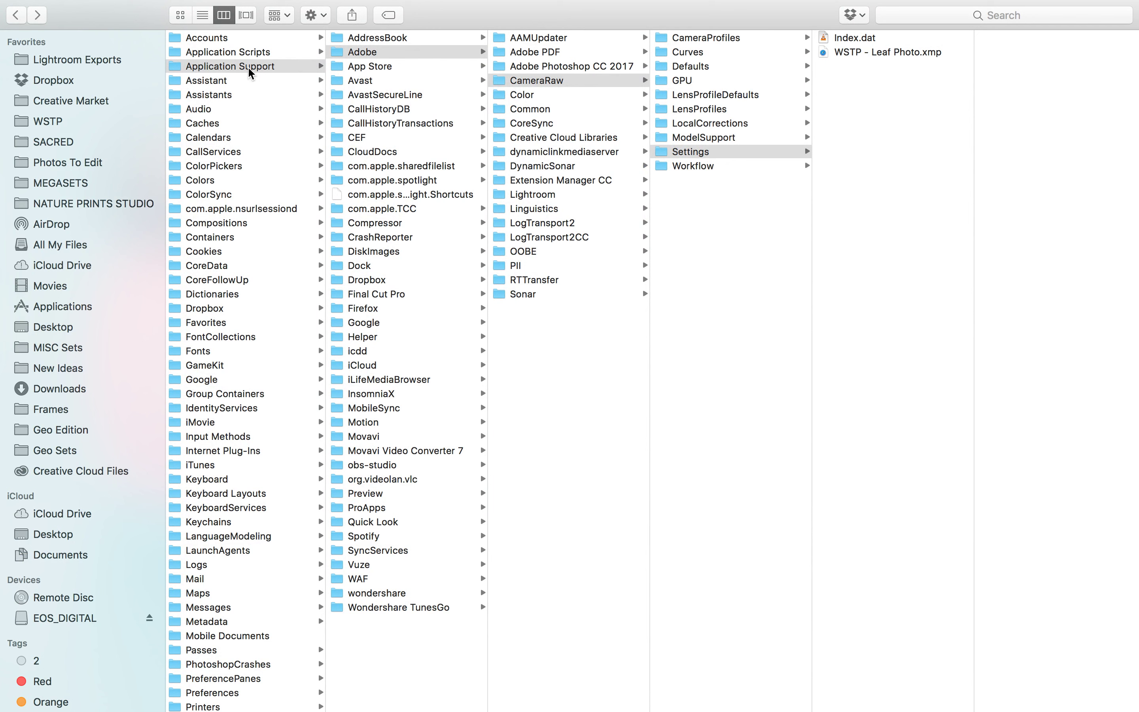
Preview WSTP - Leaf Photo.xmp in Finder, showing Temperature 5200 and Saturation −10.
{"action": "scroll", "coordinate": [238, 64], "scroll_direction": "left", "scroll_amount": 5}
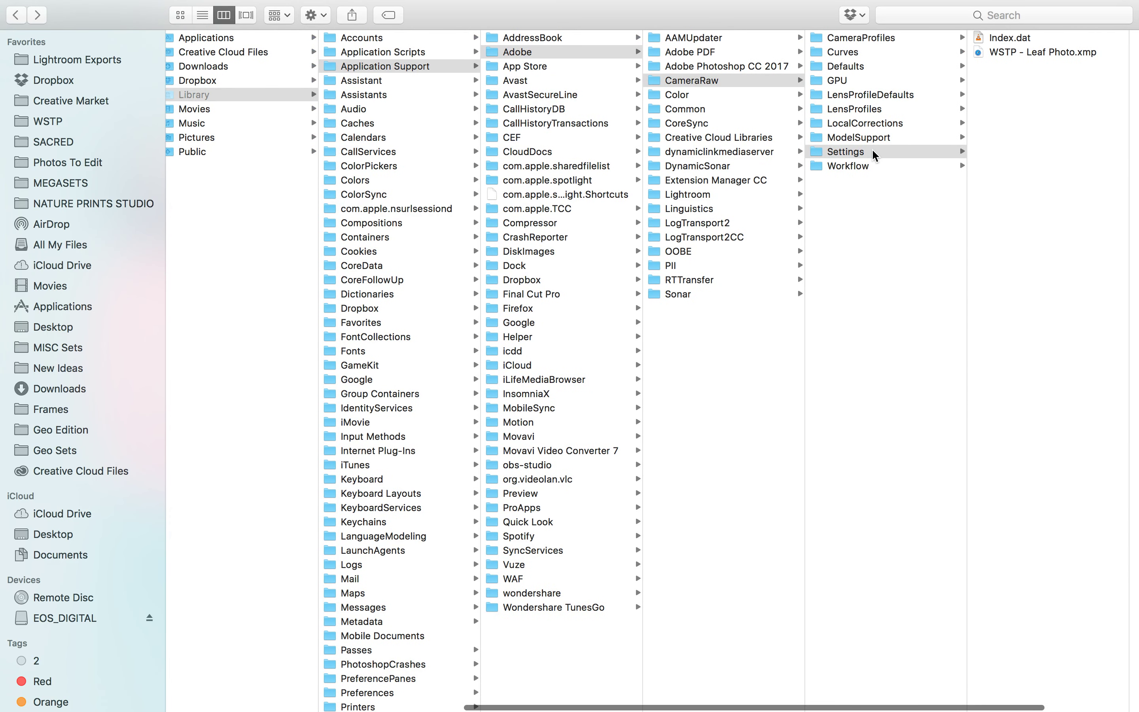
{"action": "left_click", "coordinate": [1053, 52]}
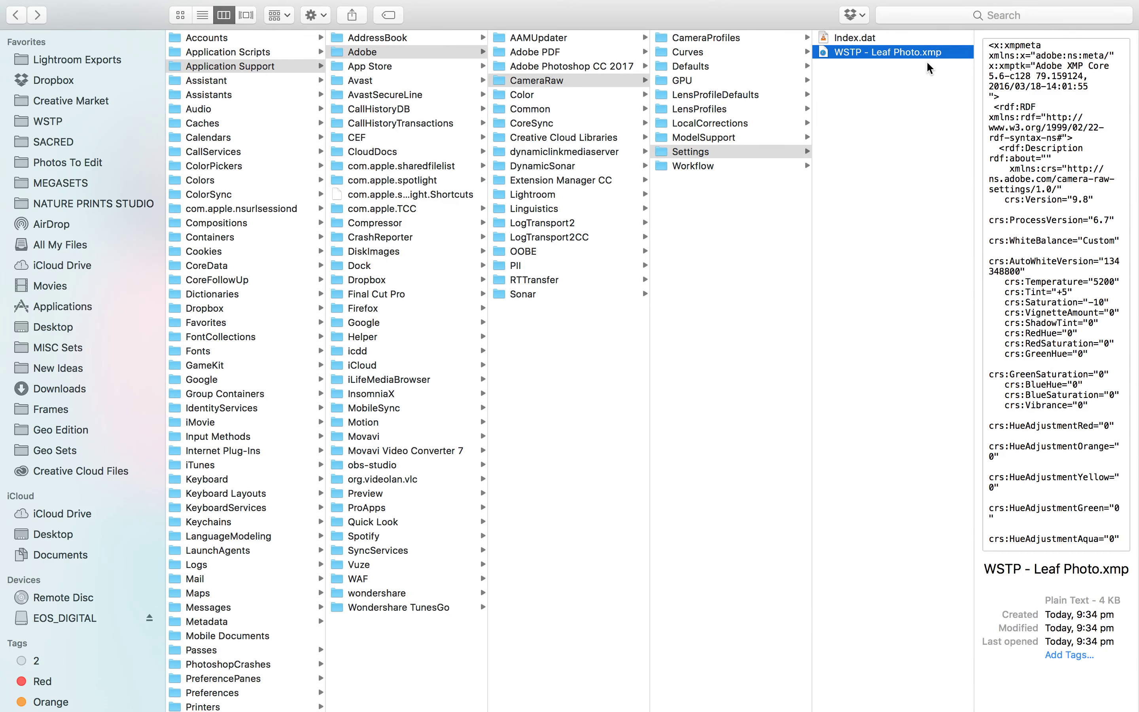
Back in Camera Raw, reopen Save Settings to view the Settings folder, then cancel.
{"action": "key", "text": "ctrl+Left"}
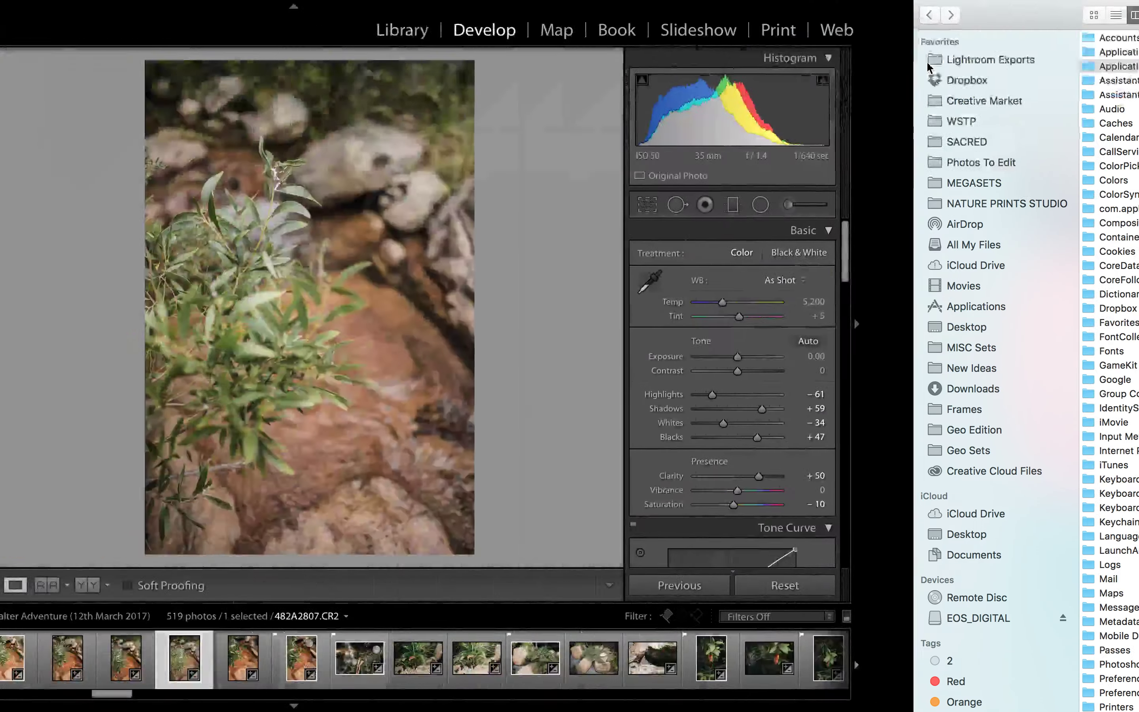
{"action": "key", "text": "ctrl+Left"}
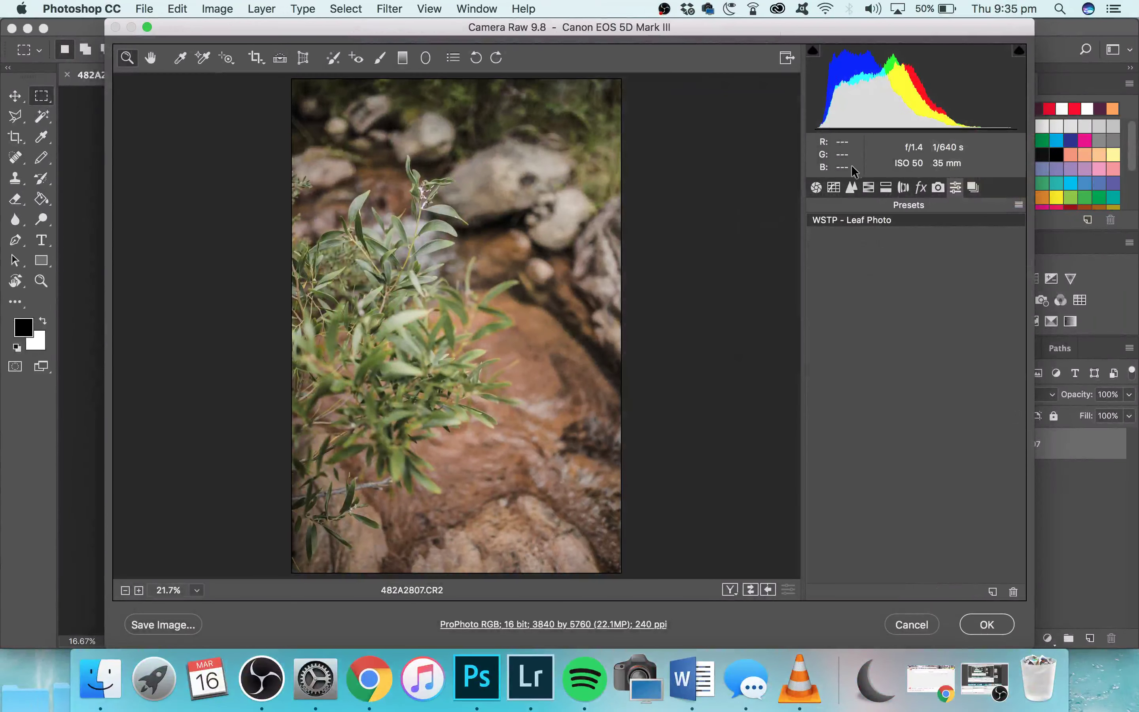
{"action": "left_click", "coordinate": [1018, 205]}
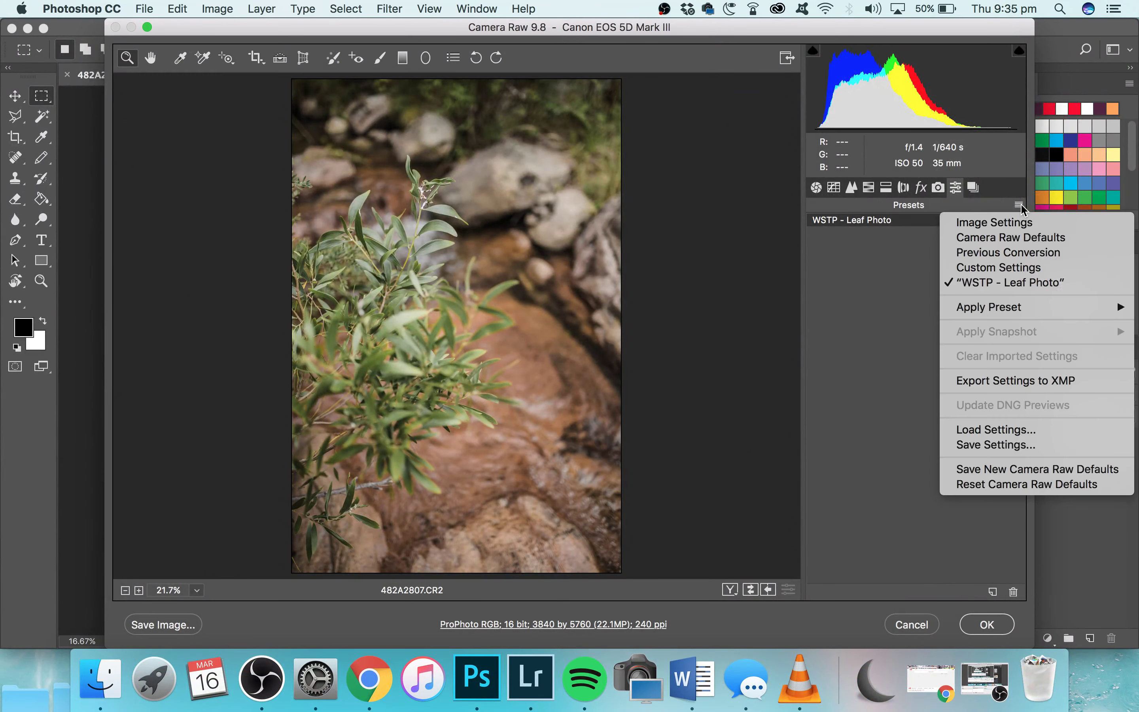
{"action": "left_click", "coordinate": [1018, 444]}
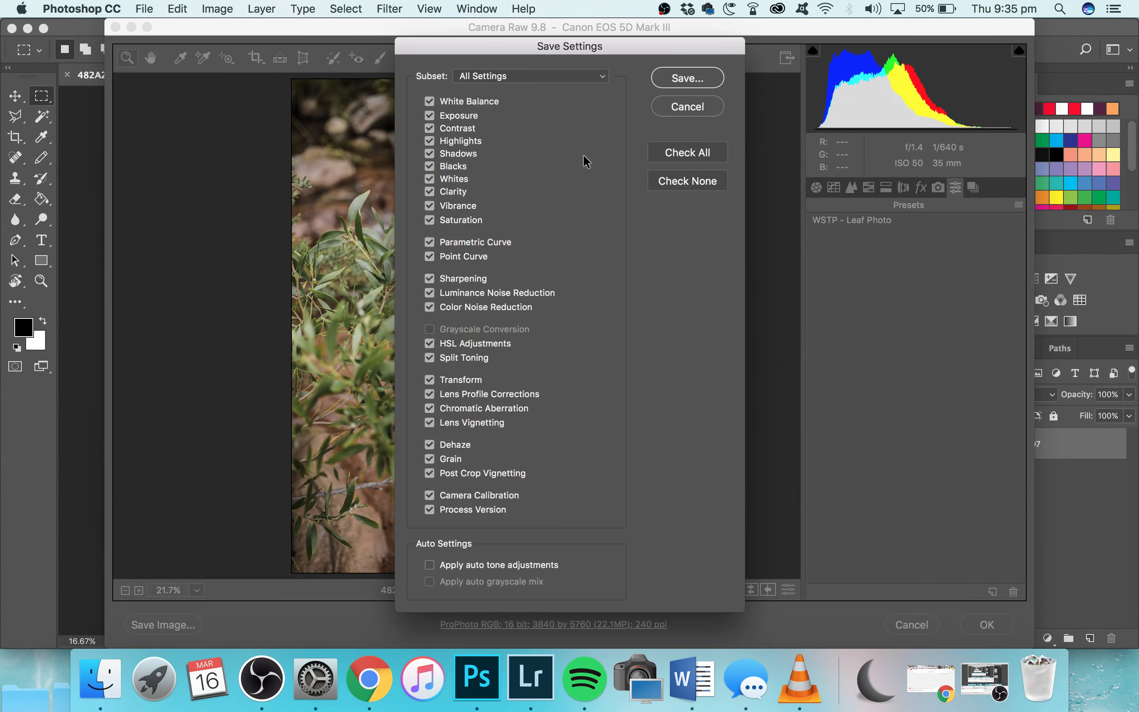
{"action": "left_click", "coordinate": [686, 80]}
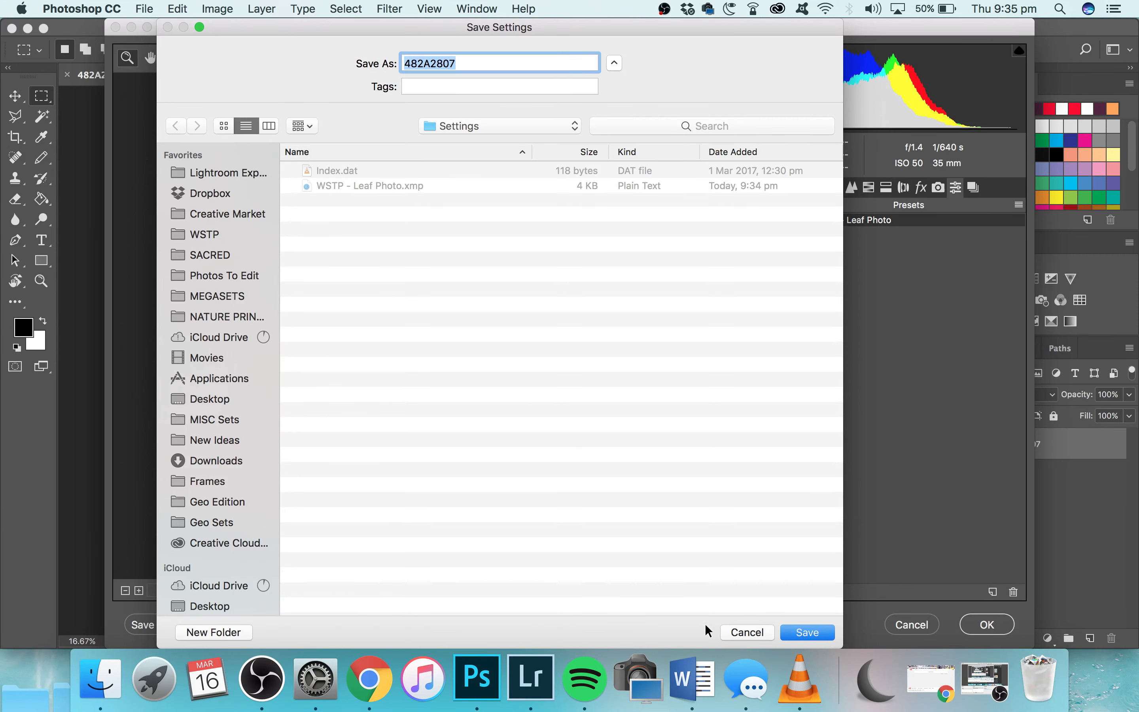
{"action": "left_click", "coordinate": [730, 633]}
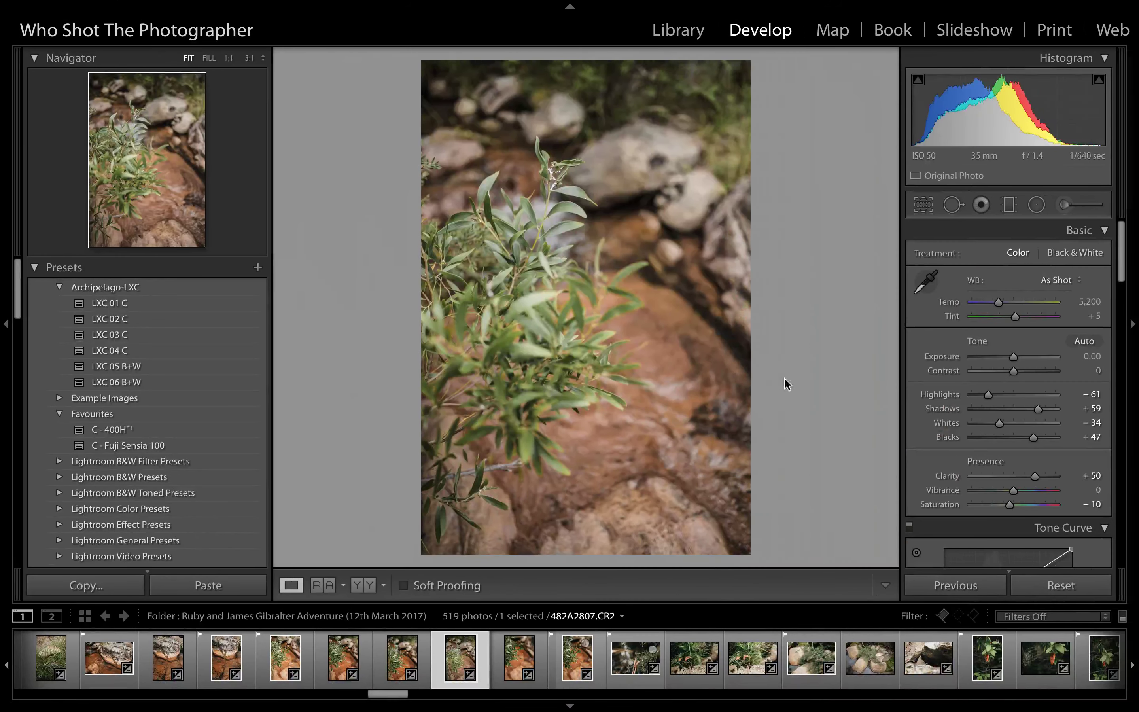